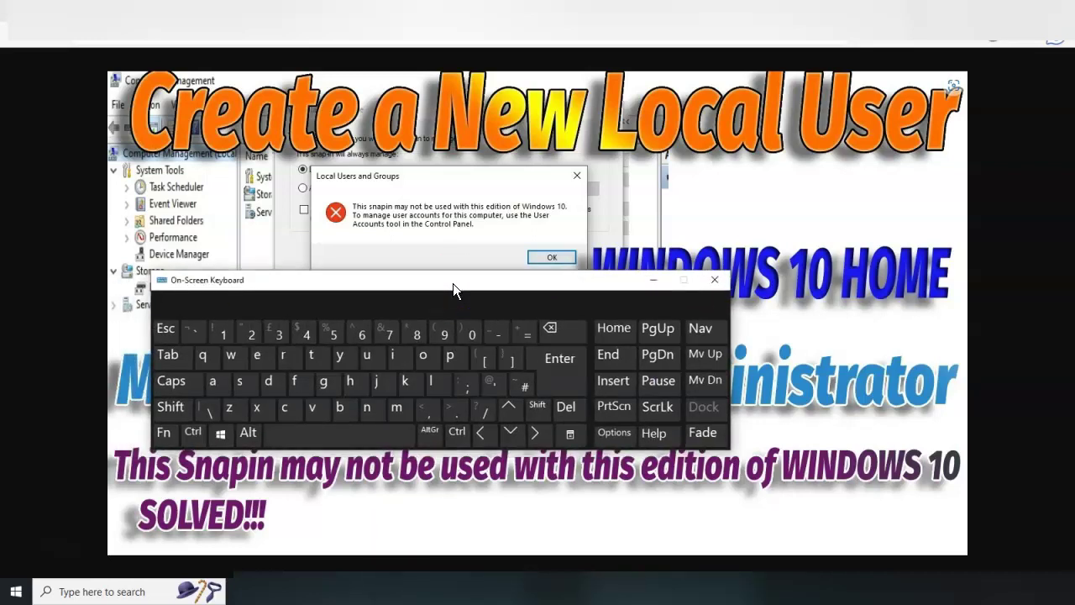
Run netplwiz from the Run prompt and minimize the on-screen keyboard.
drag(452, 283, 466, 255)
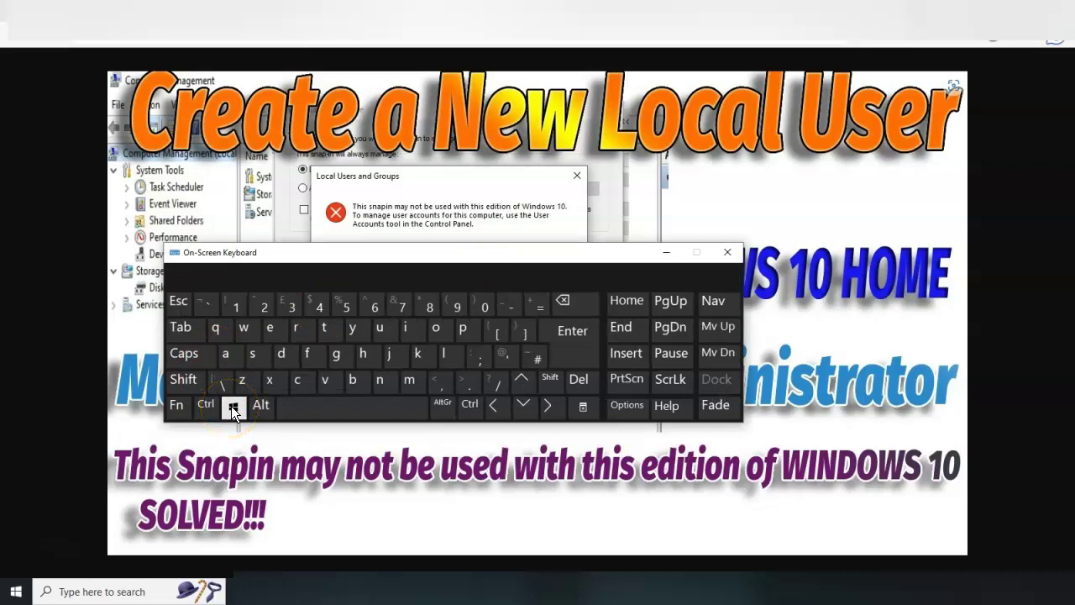
click(298, 332)
click(296, 329)
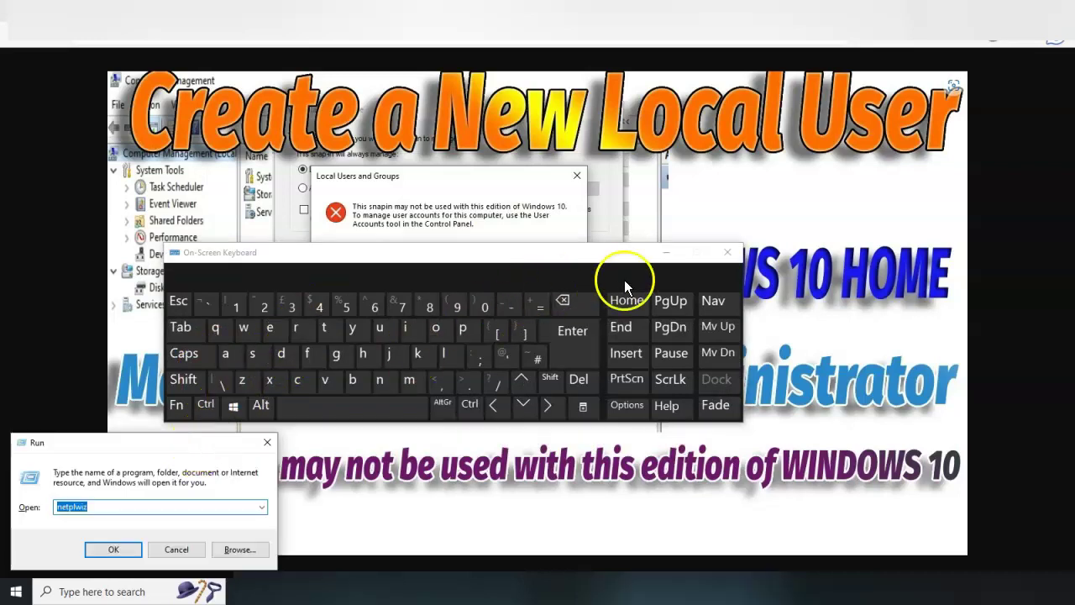
click(662, 253)
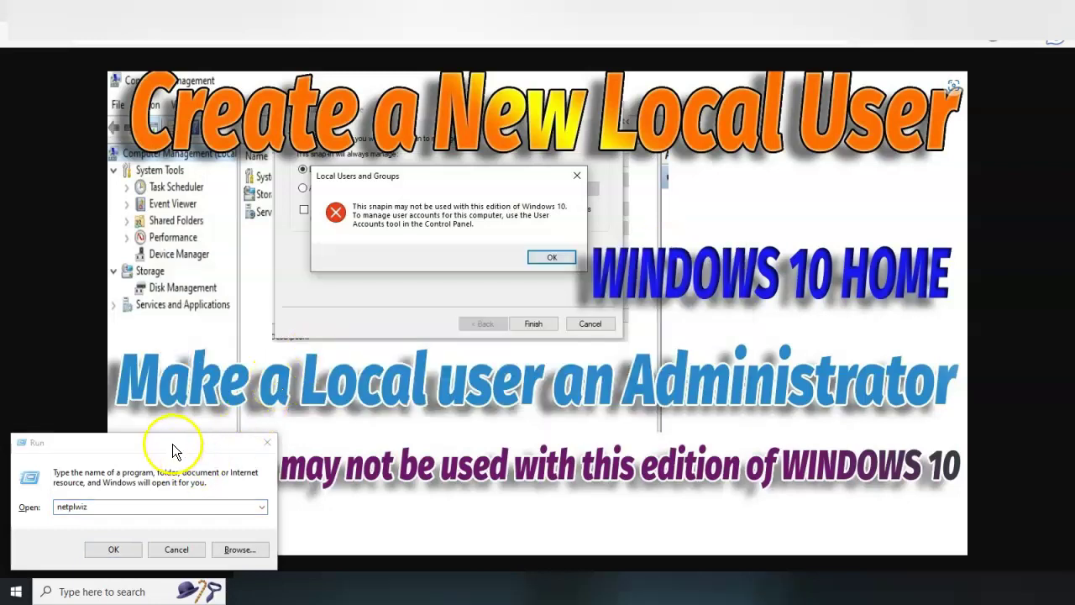
drag(175, 451, 276, 423)
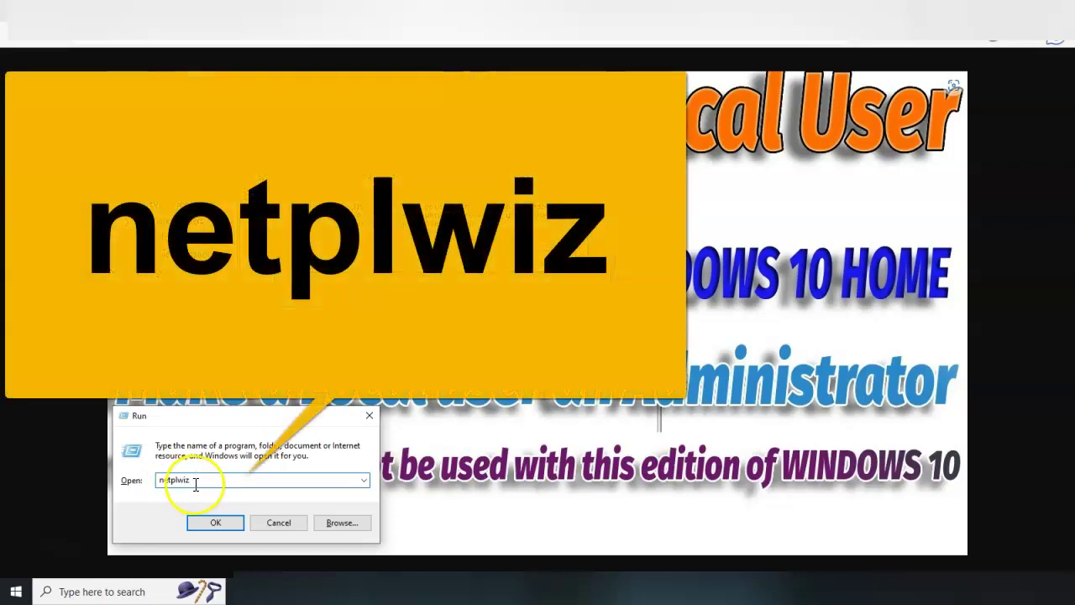
click(215, 523)
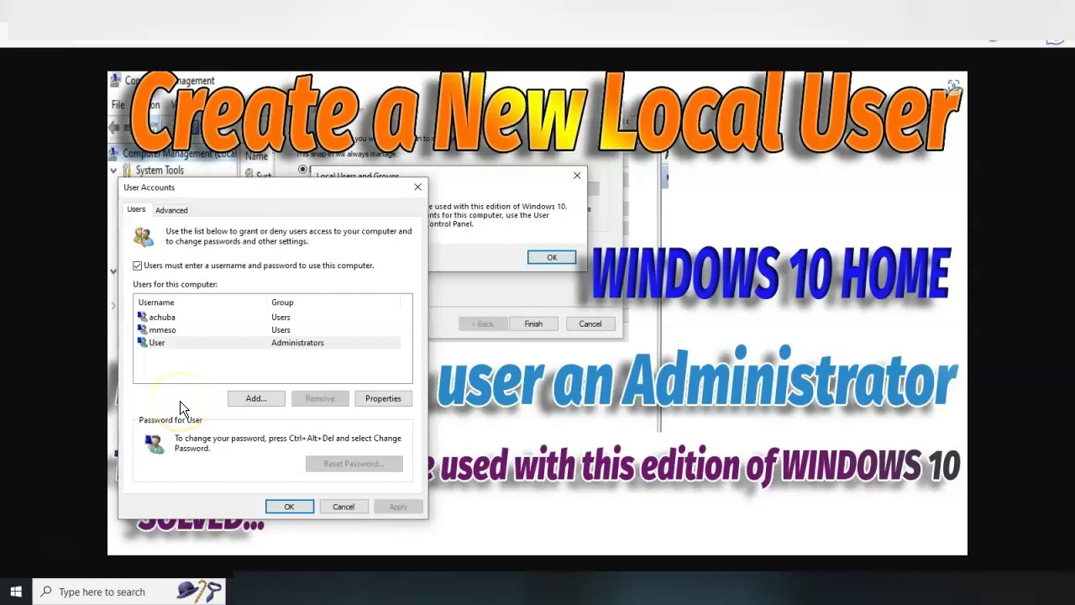
click(254, 400)
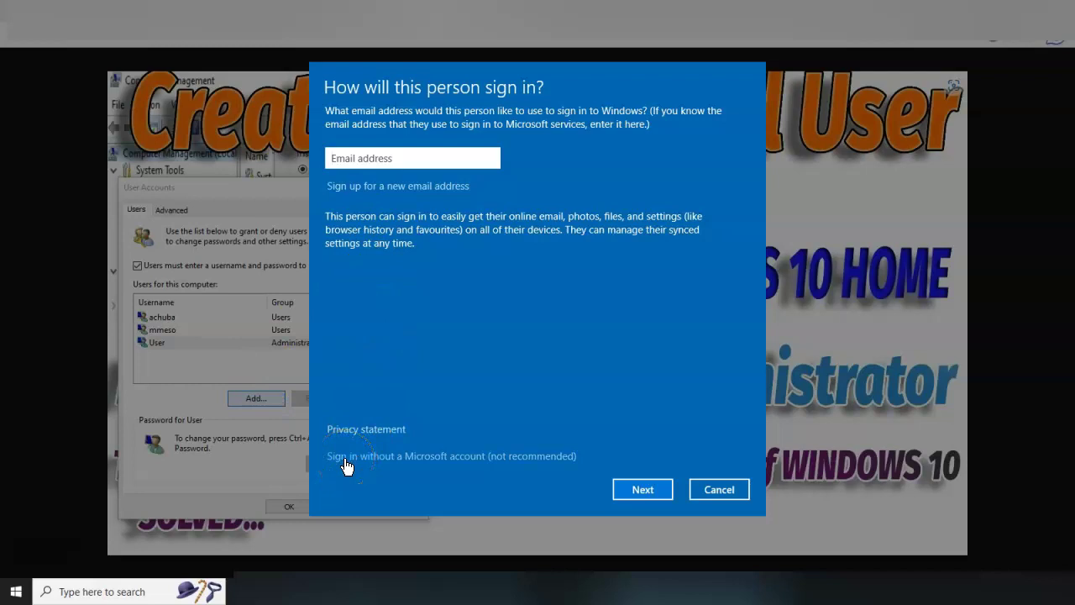
click(393, 457)
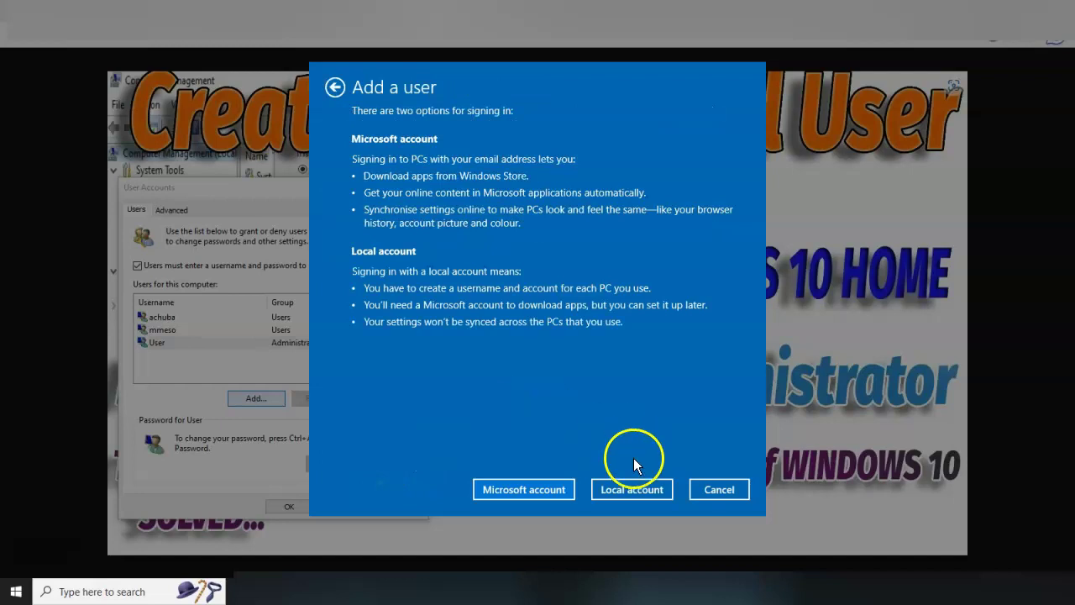
click(625, 496)
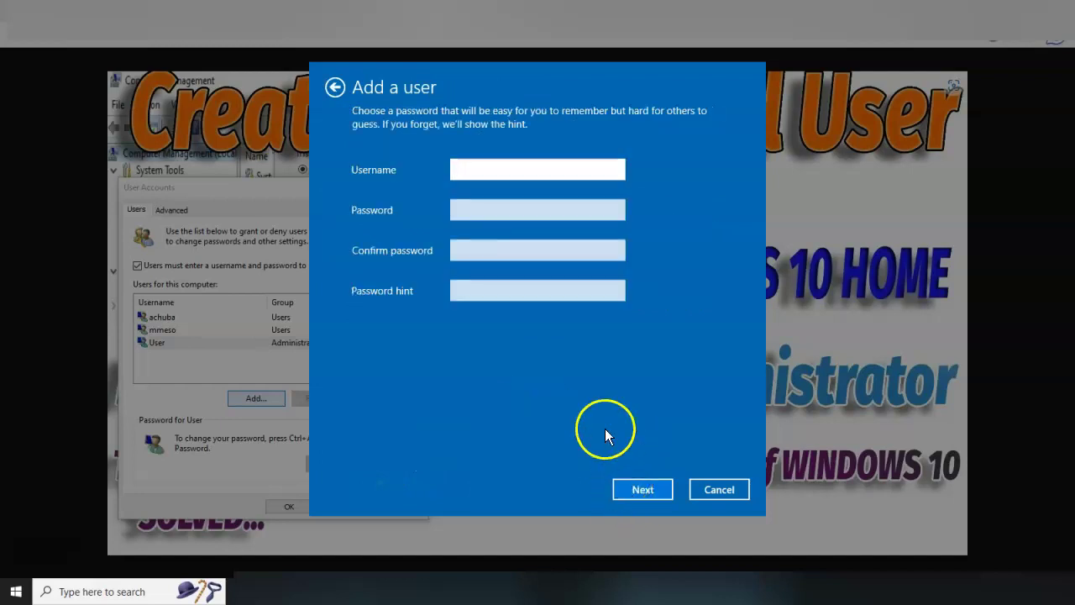
click(493, 174)
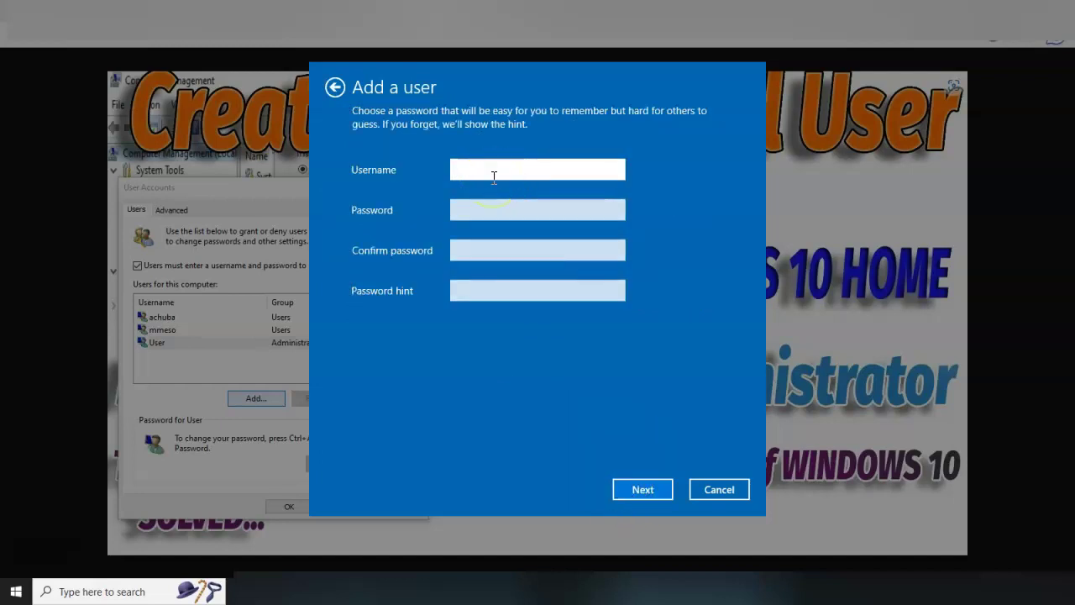
click(499, 211)
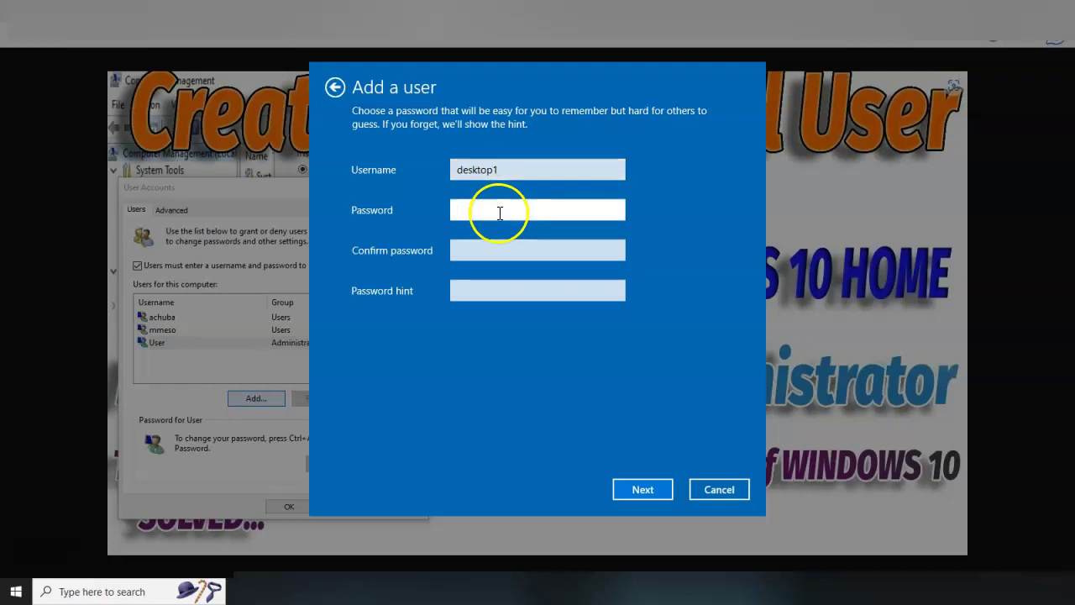
key(Tab)
key(Tab)
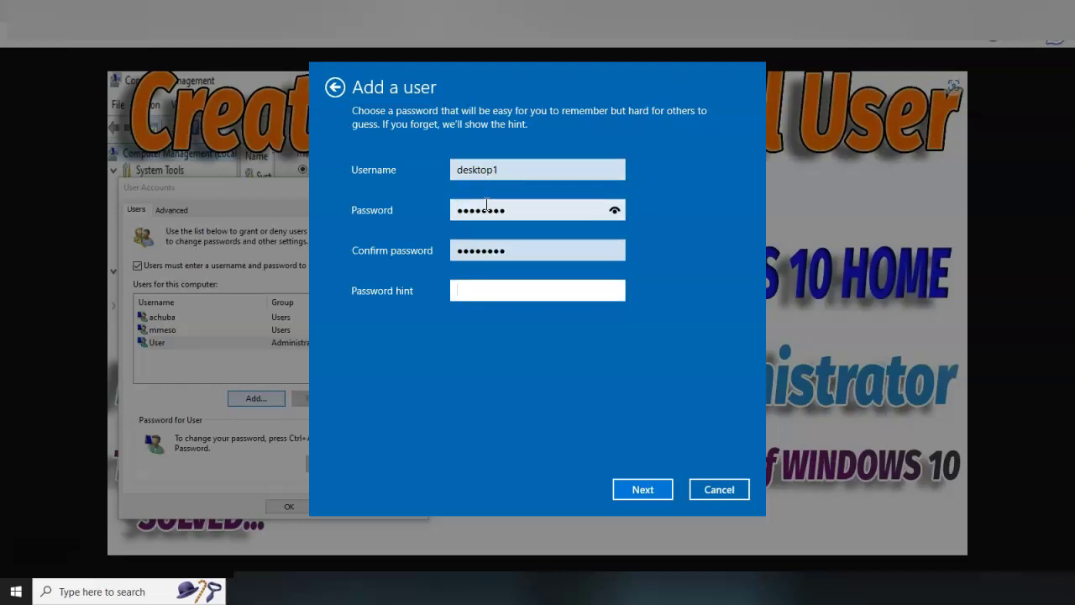
text(h)
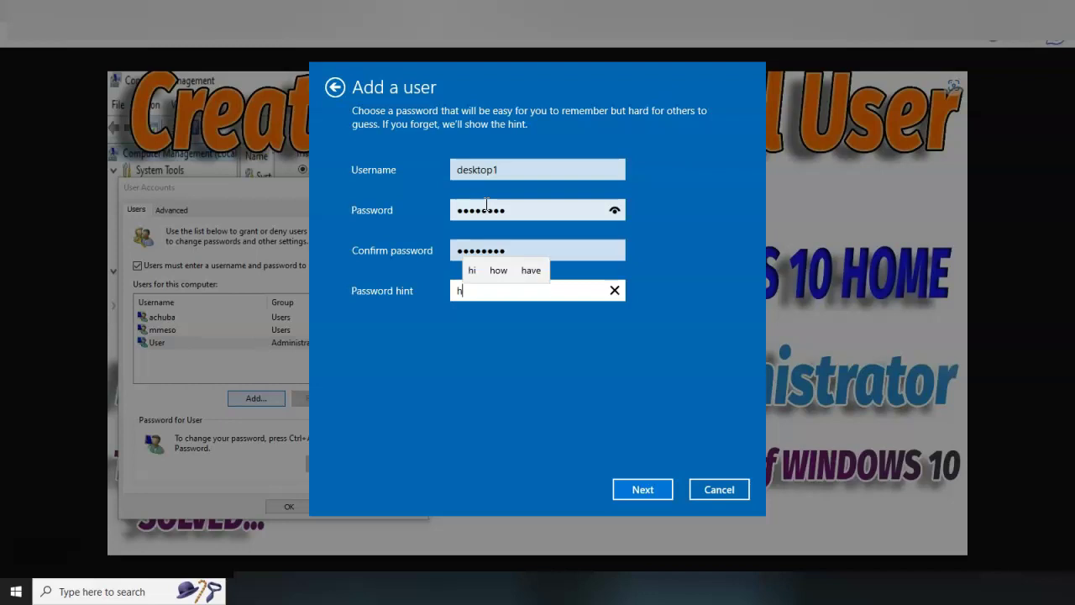
text(ome)
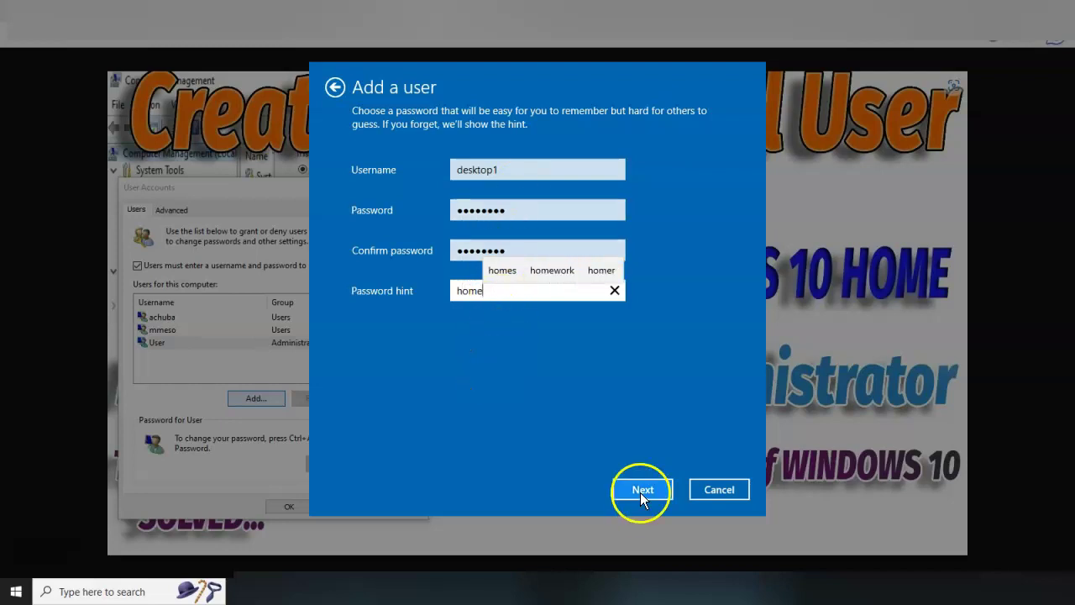
click(640, 492)
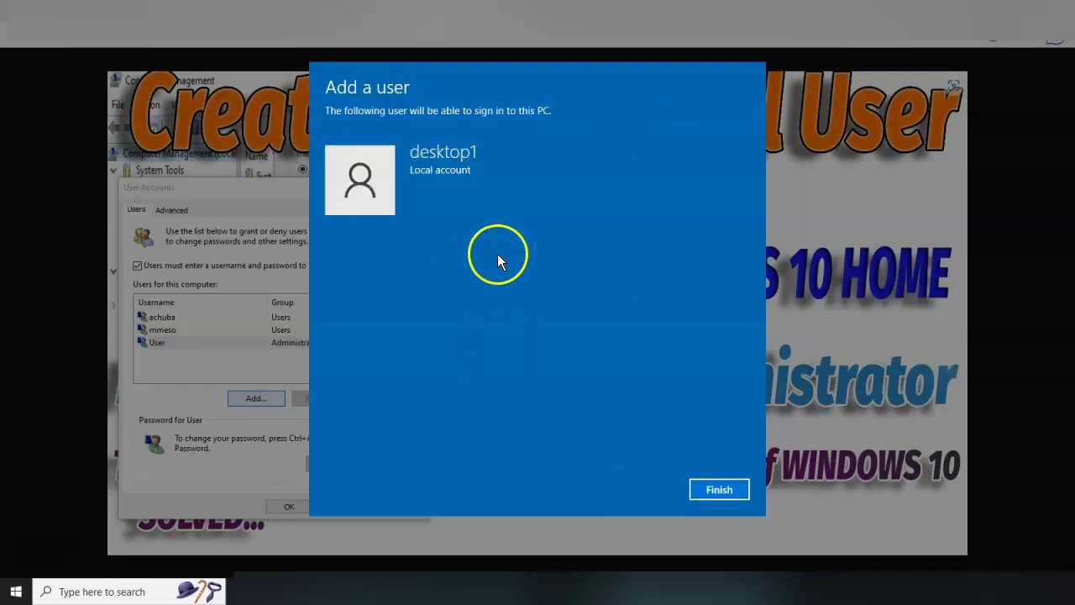
click(718, 490)
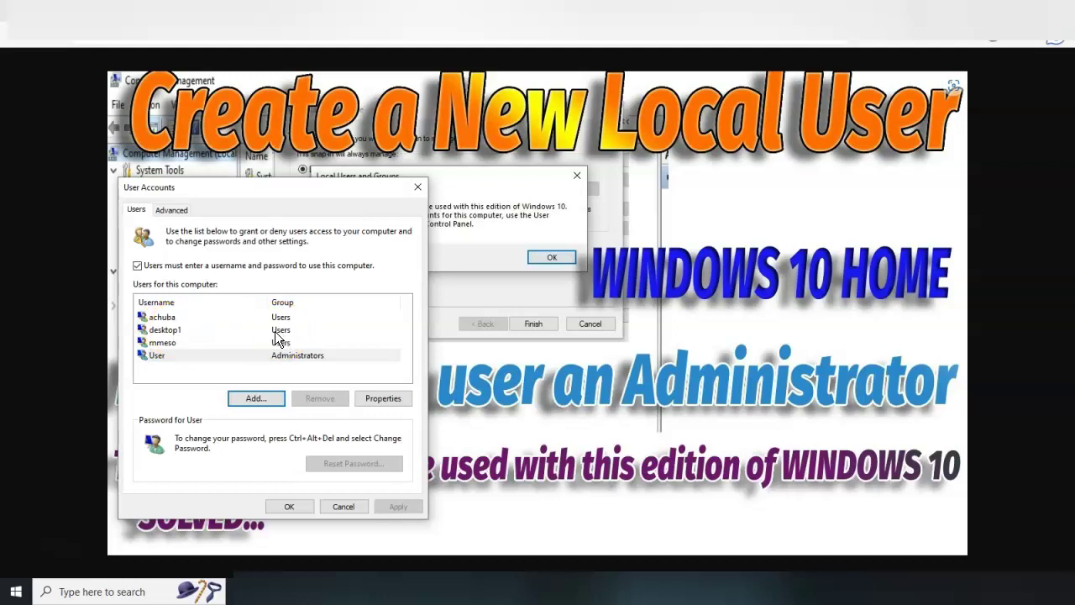
click(180, 336)
click(192, 400)
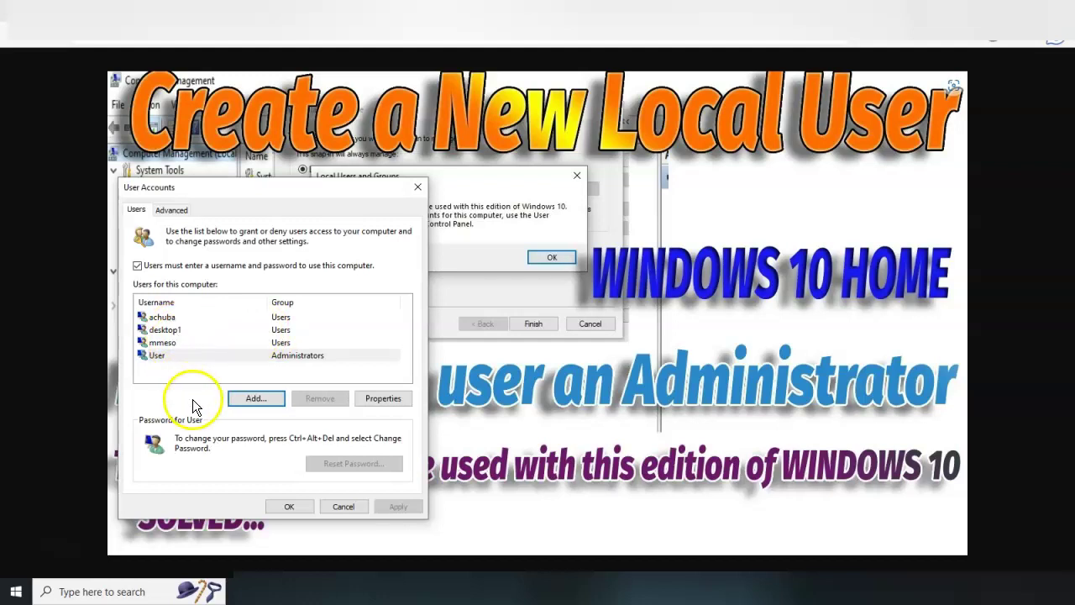
click(171, 333)
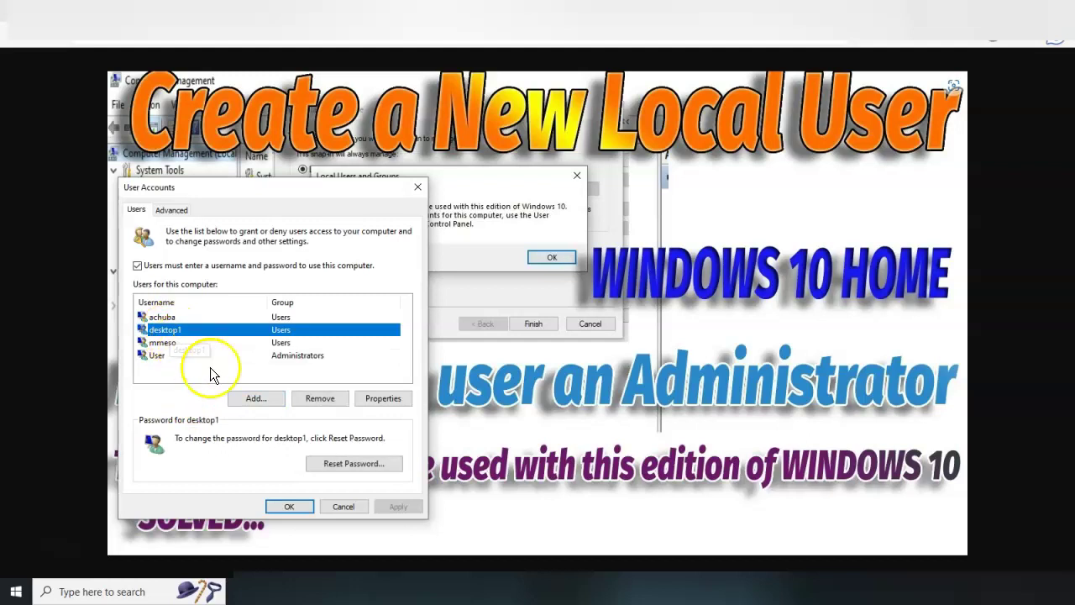
click(382, 399)
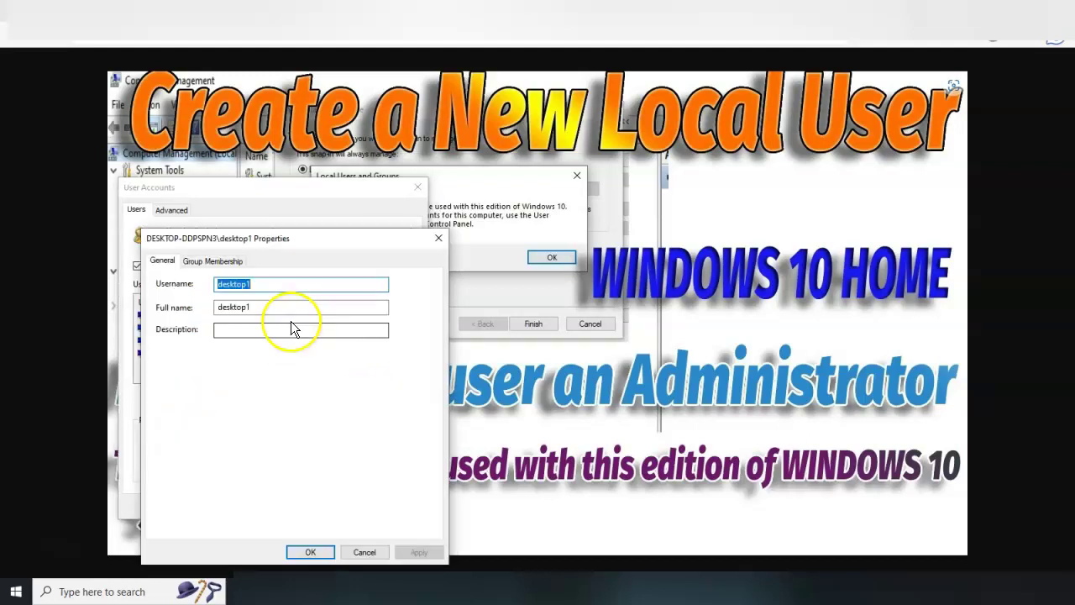
click(206, 262)
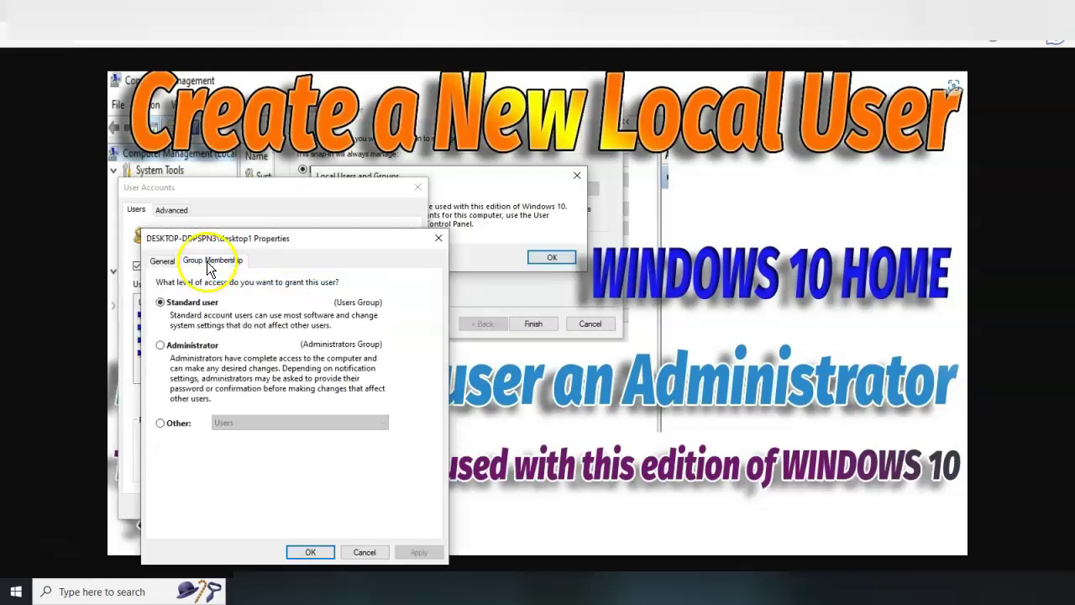
click(162, 346)
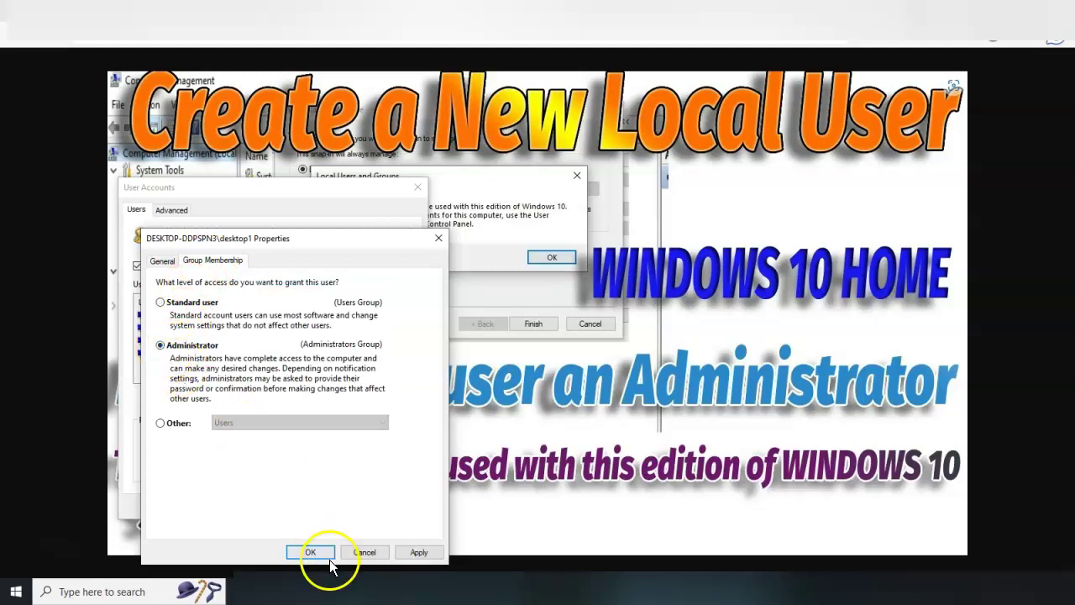
click(418, 552)
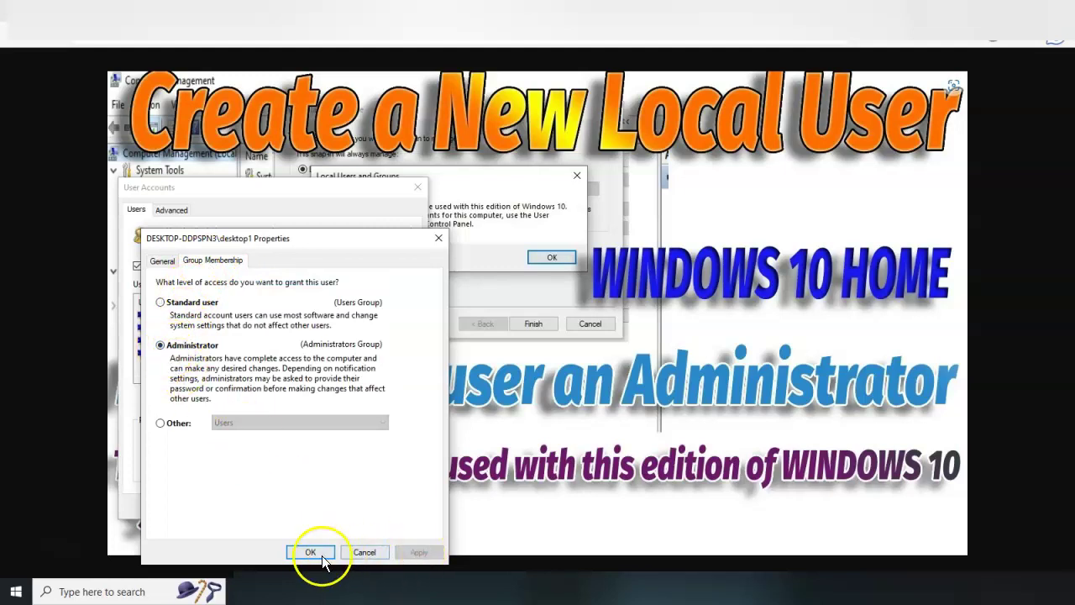
click(310, 552)
click(164, 342)
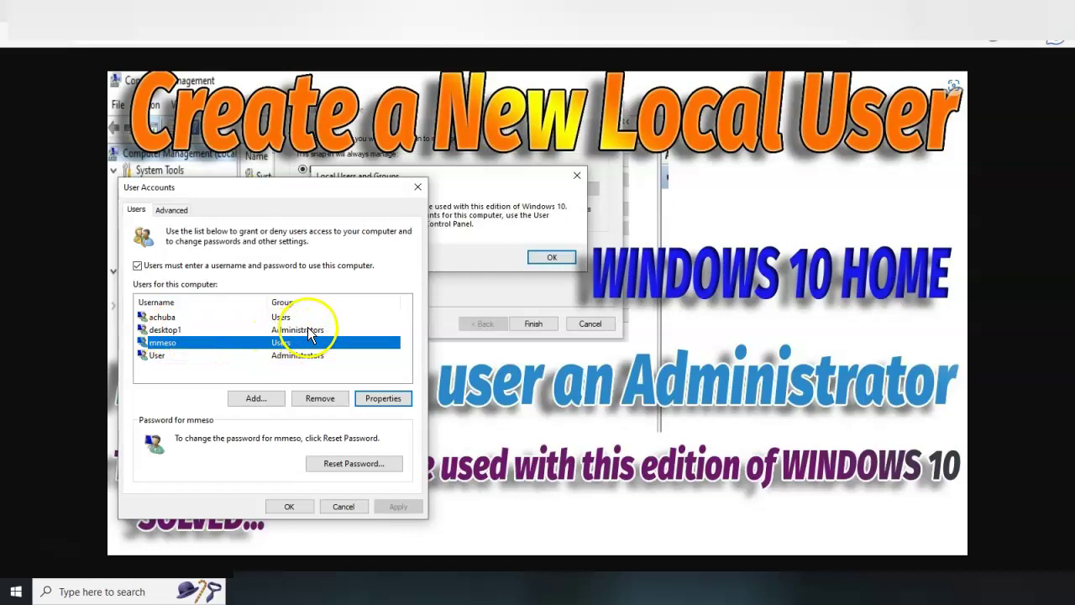
click(186, 332)
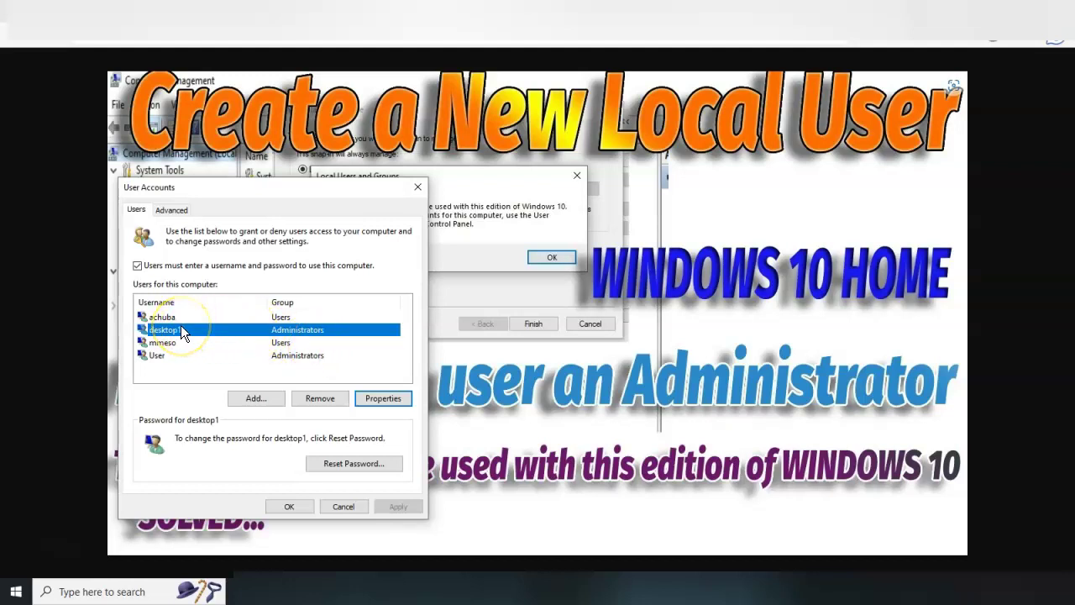
click(379, 400)
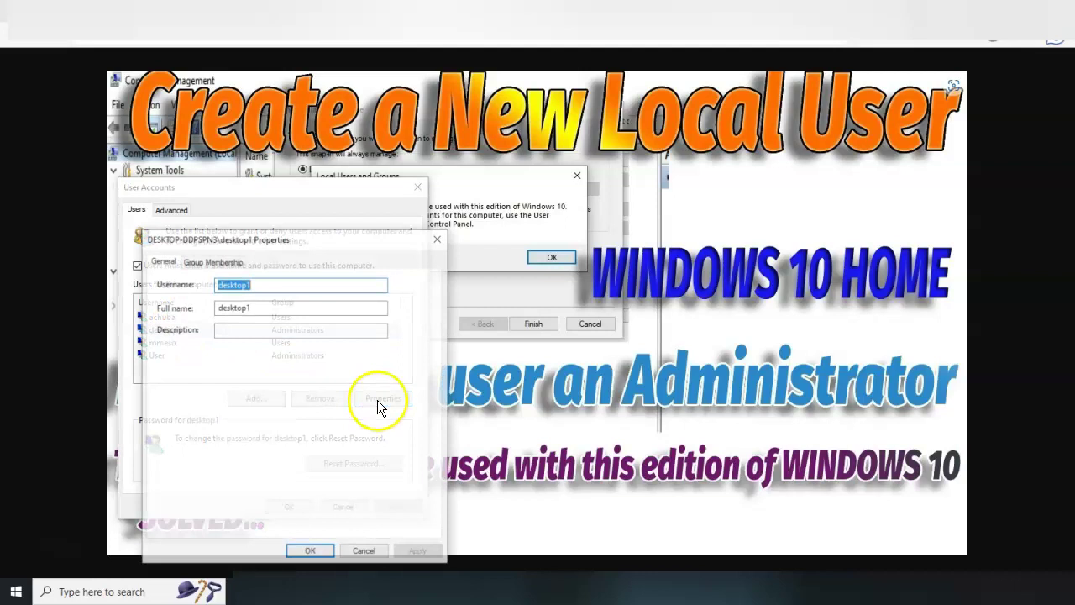
click(191, 262)
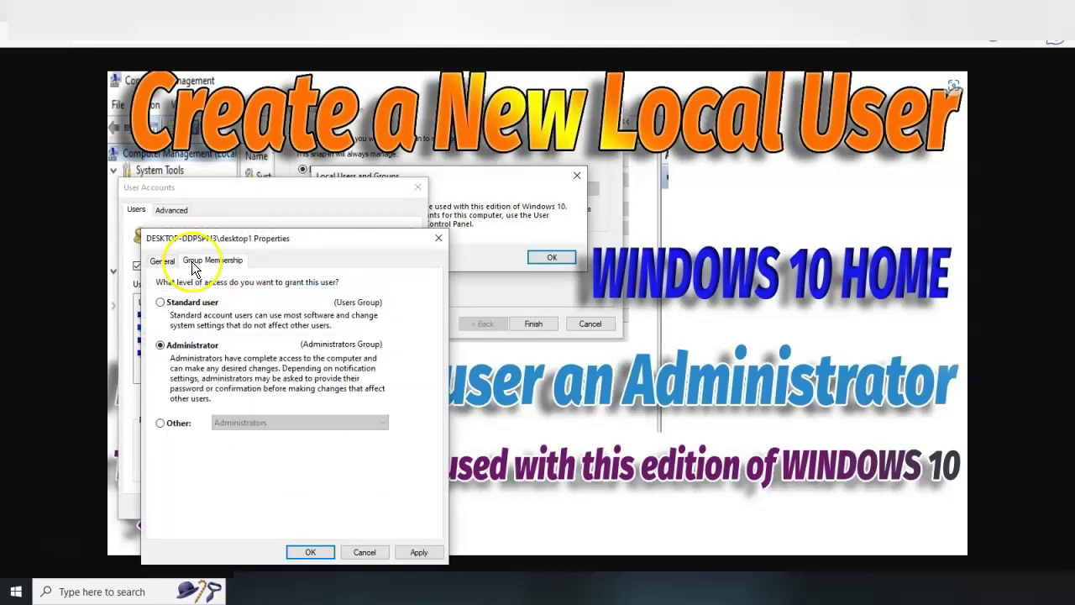
click(160, 304)
click(419, 552)
click(310, 552)
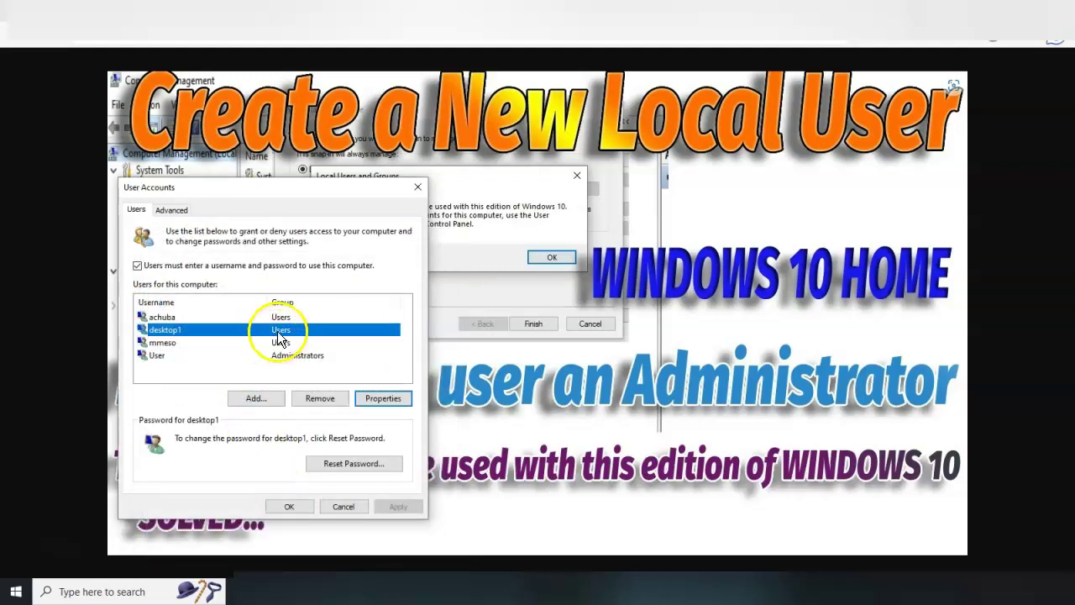
click(166, 330)
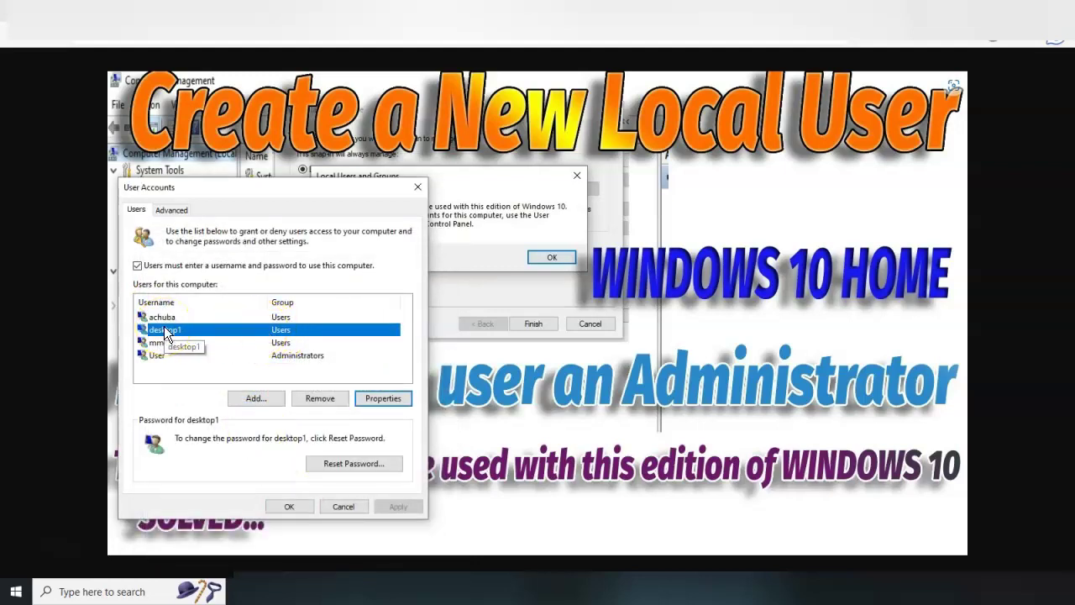
drag(166, 332, 174, 341)
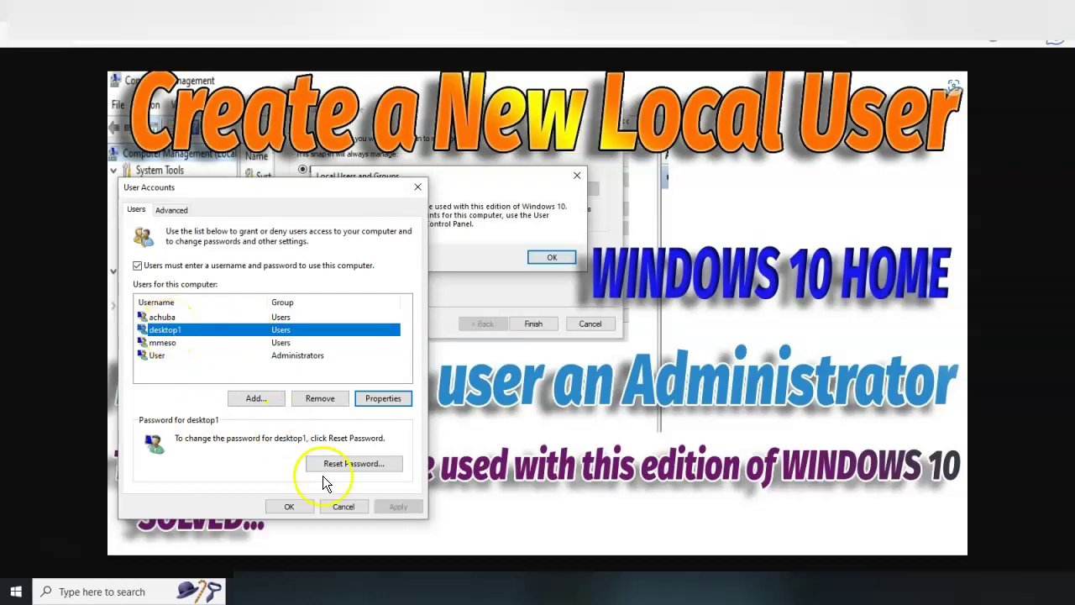
click(352, 464)
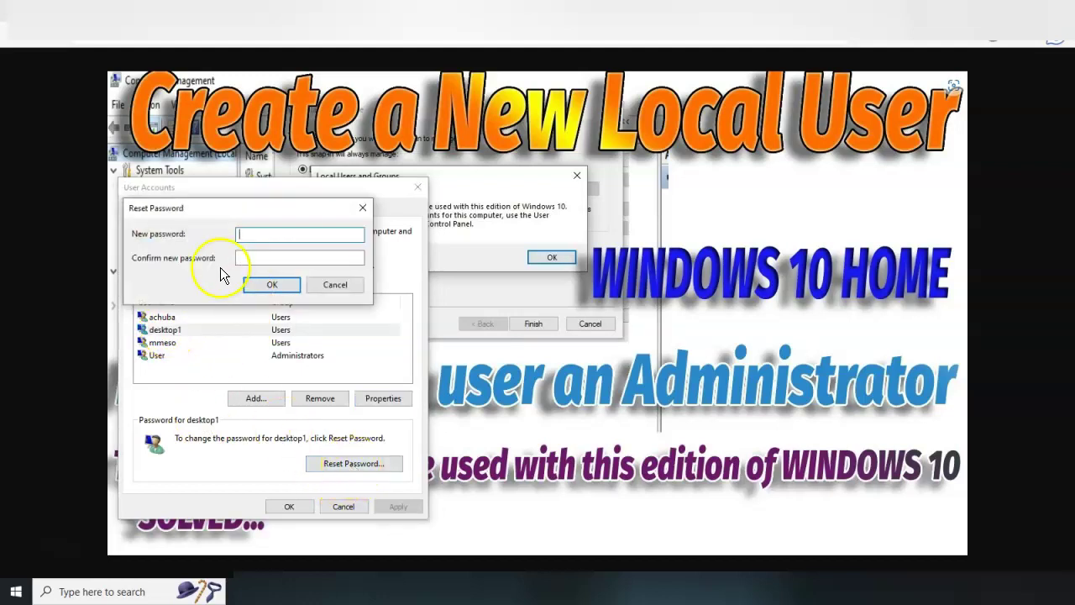
key(Escape)
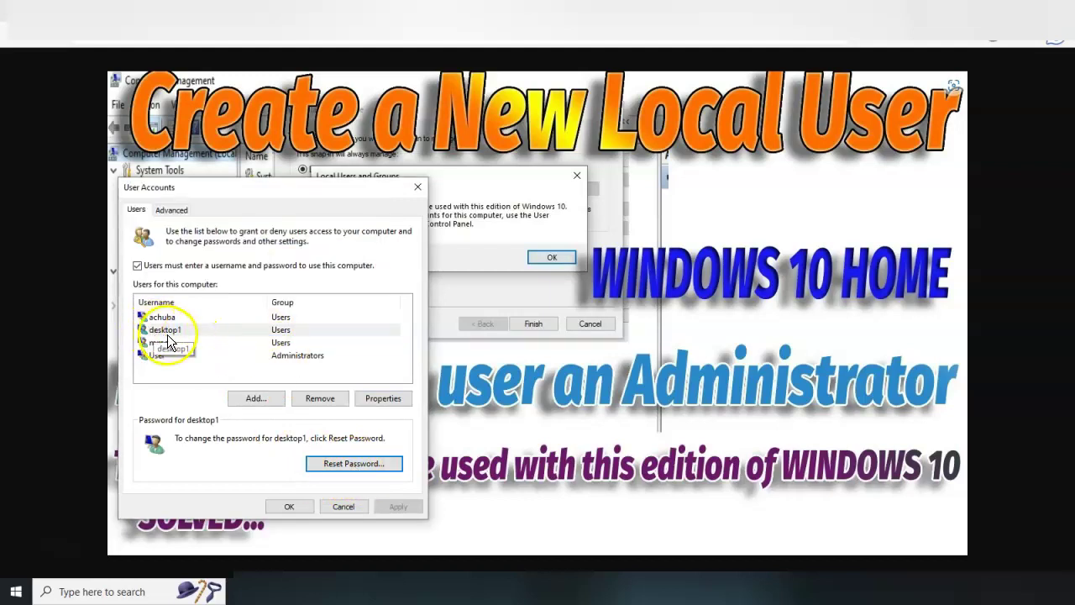
click(169, 331)
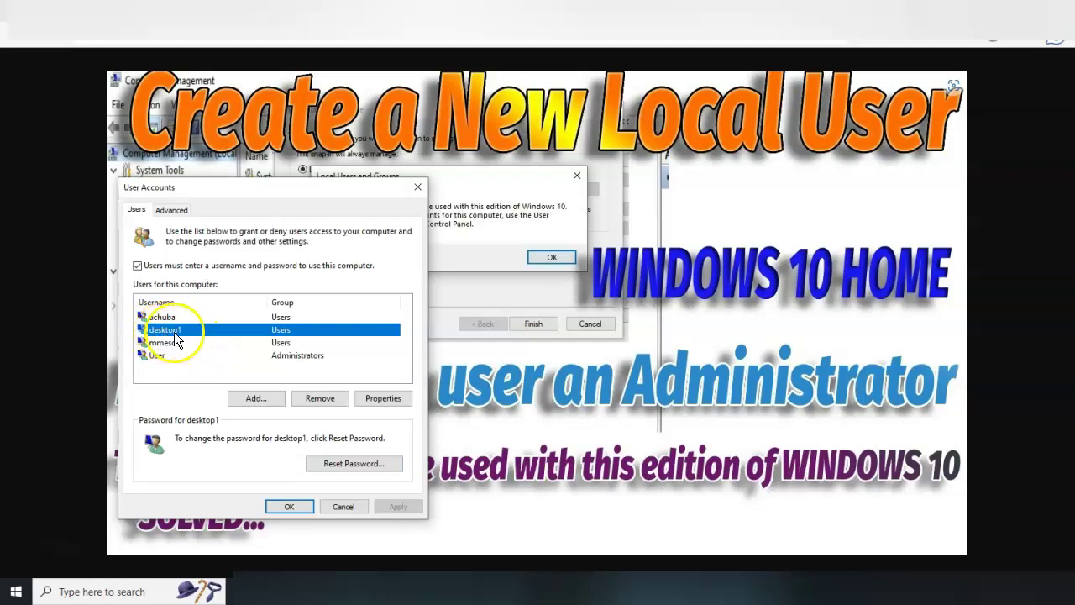
click(305, 399)
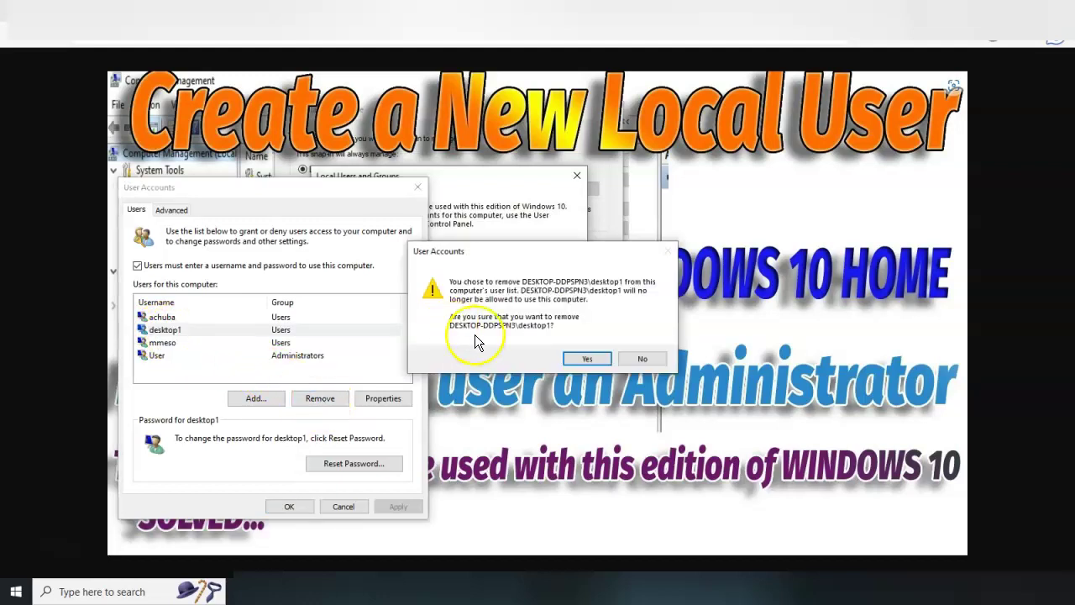
click(586, 359)
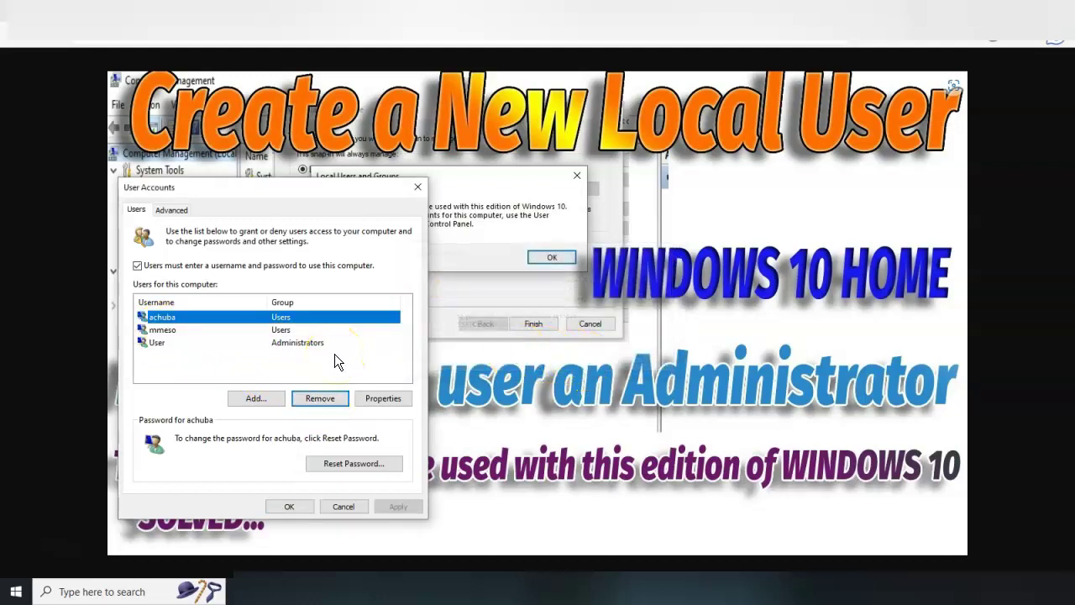
click(292, 284)
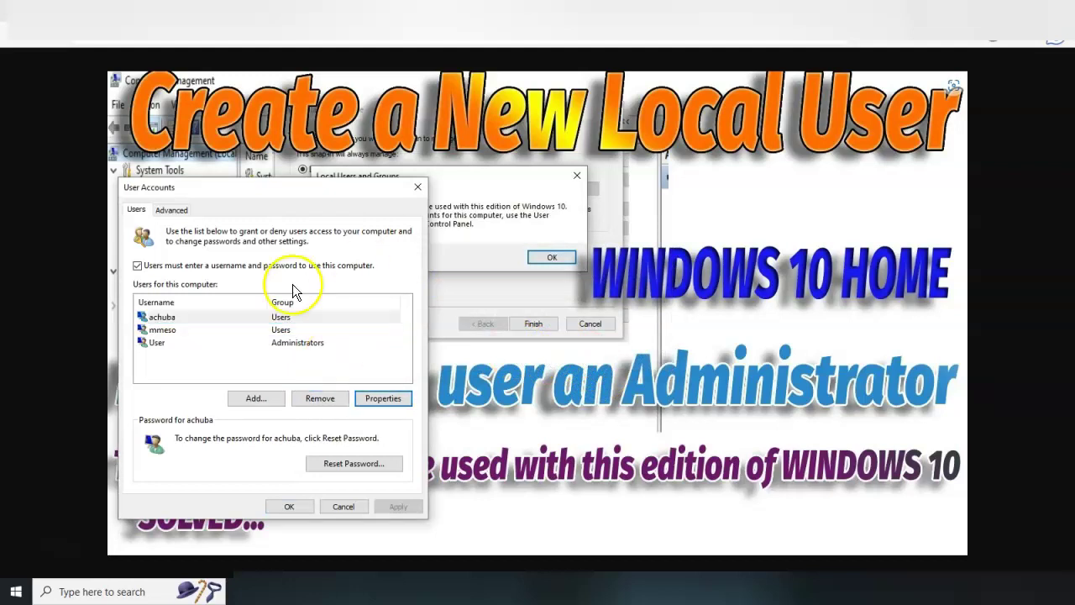
Open achuba's Properties and place the cursor in its Description field.
click(174, 319)
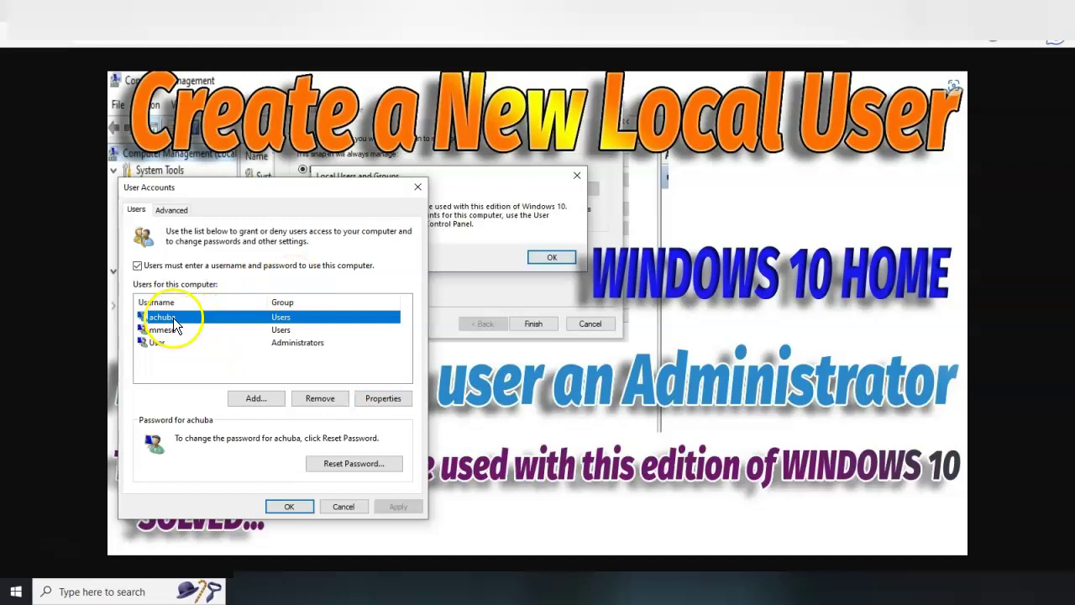
click(388, 399)
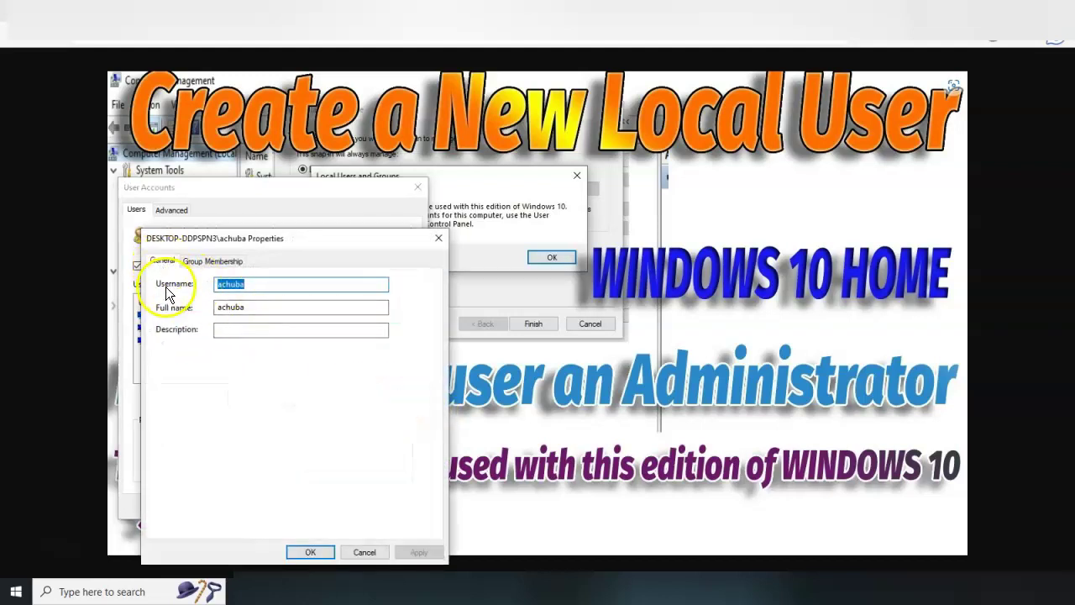
click(224, 330)
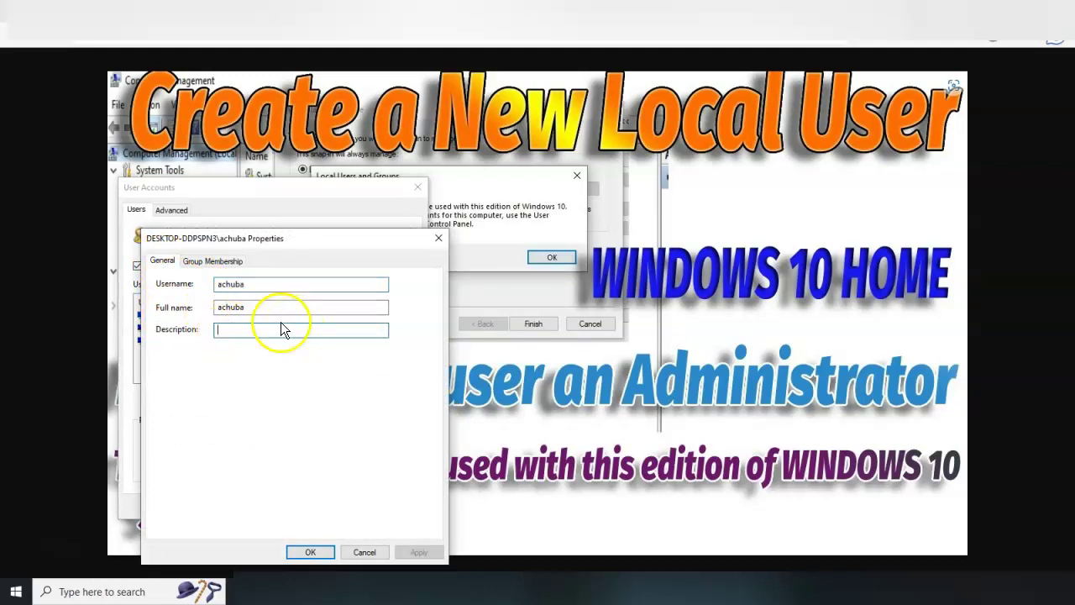